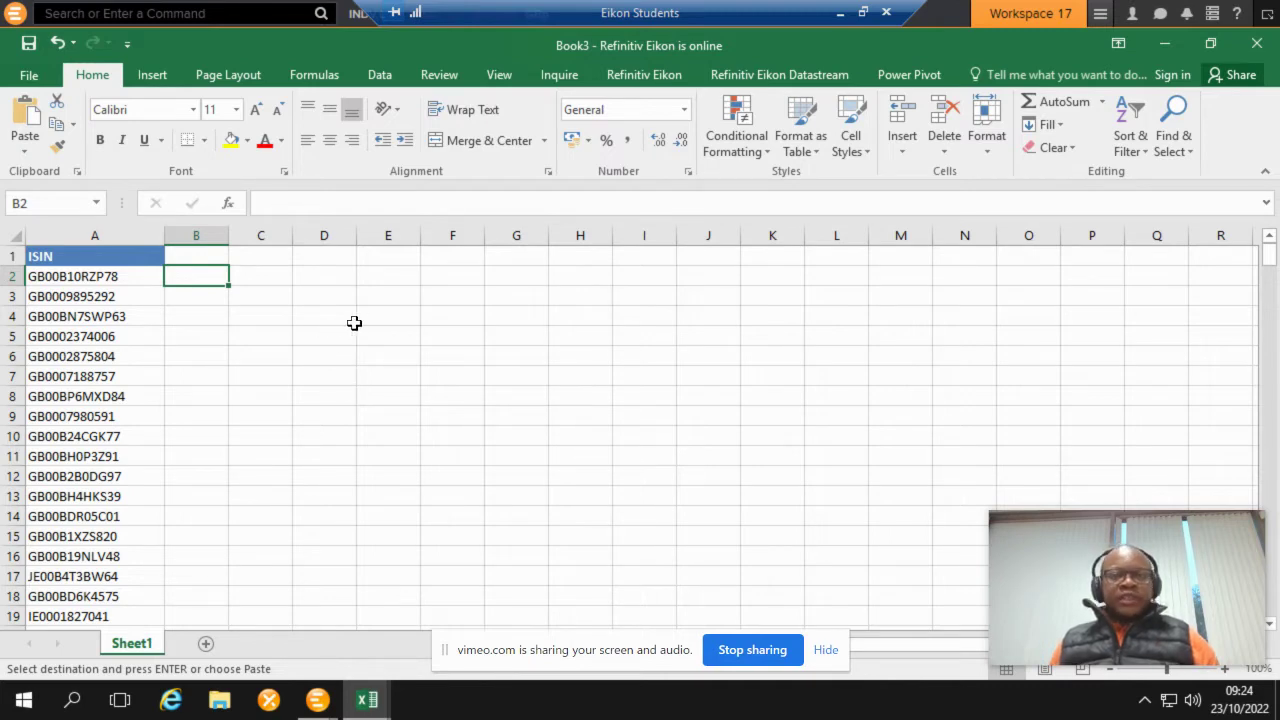
- Select the whole ISIN list in column A from its header to the last entry and review its extent
{"action": "left_click", "coordinate": [107, 253]}
{"action": "key", "text": "ctrl+b"}
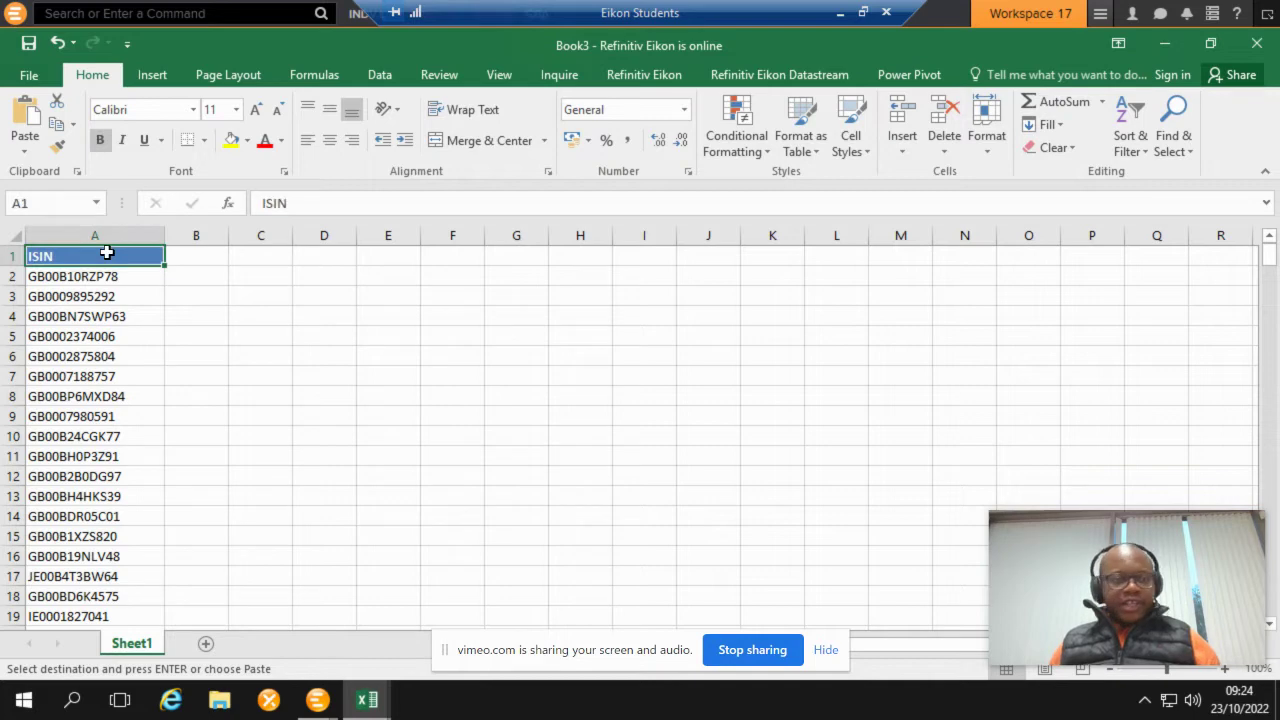
{"action": "key", "text": "ctrl+shift+Down"}
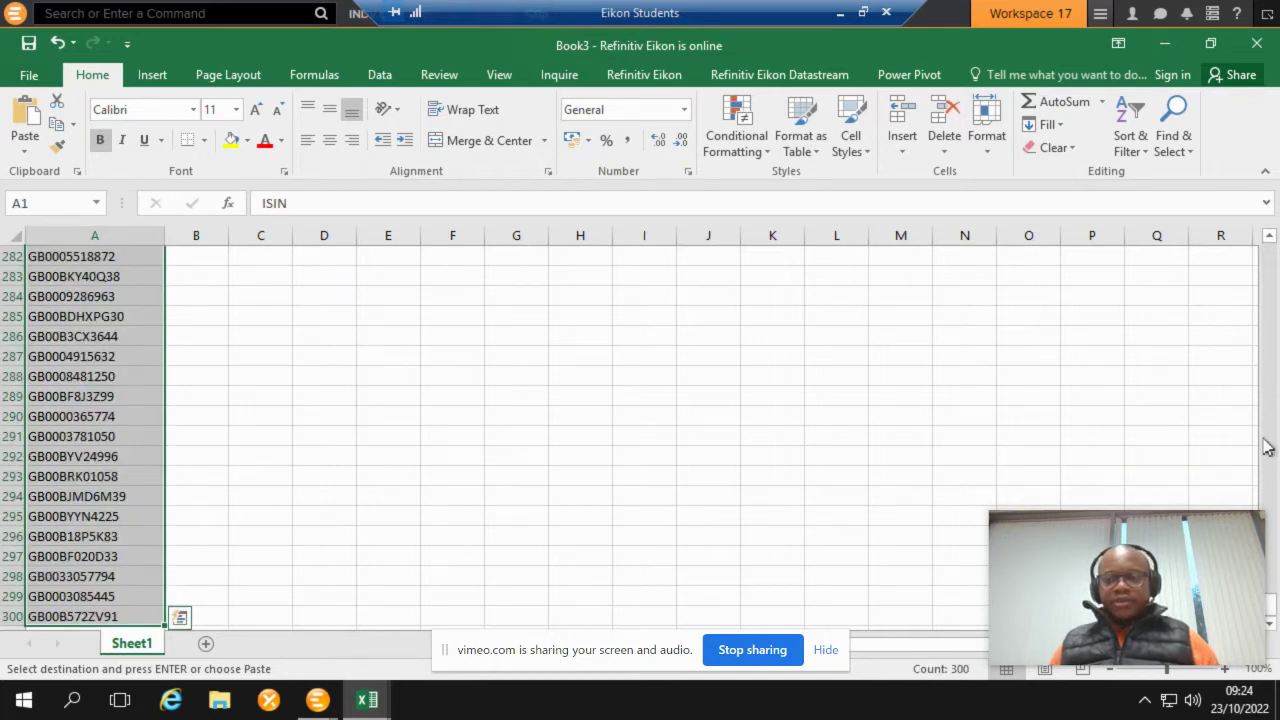
{"action": "left_click", "coordinate": [1269, 267]}
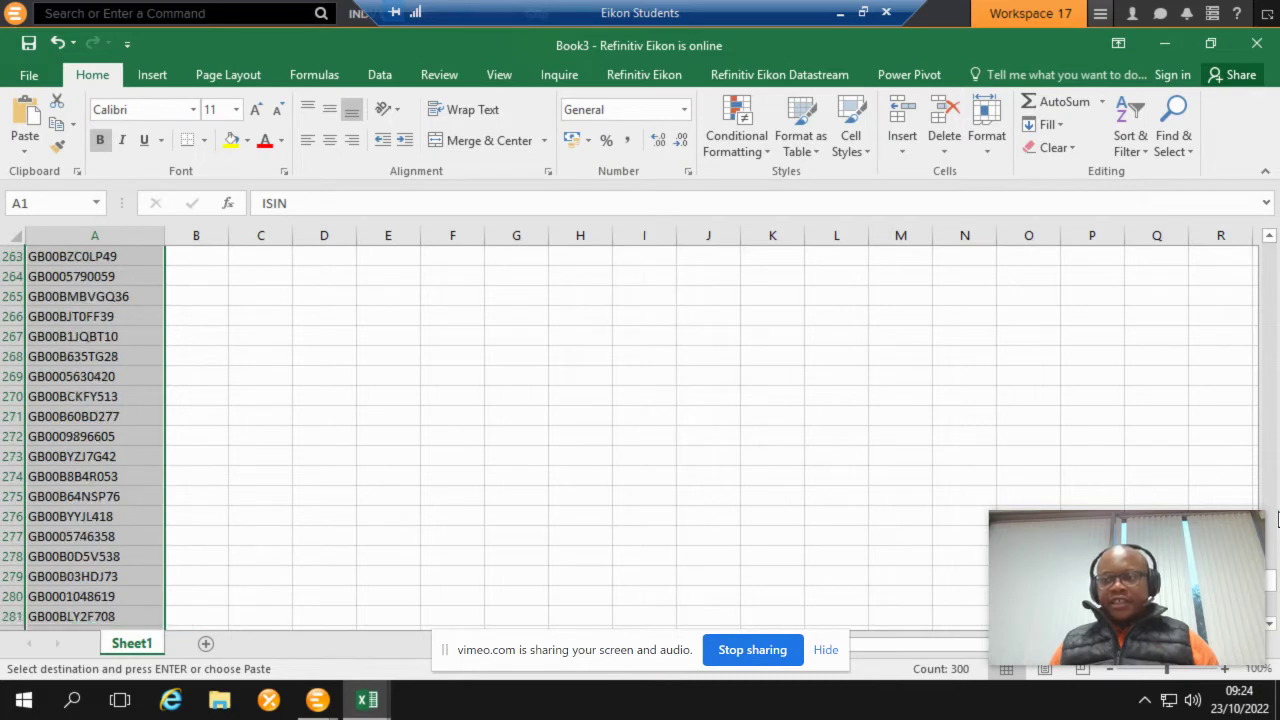
{"action": "left_click_drag", "start_coordinate": [1269, 594], "coordinate": [1251, 243]}
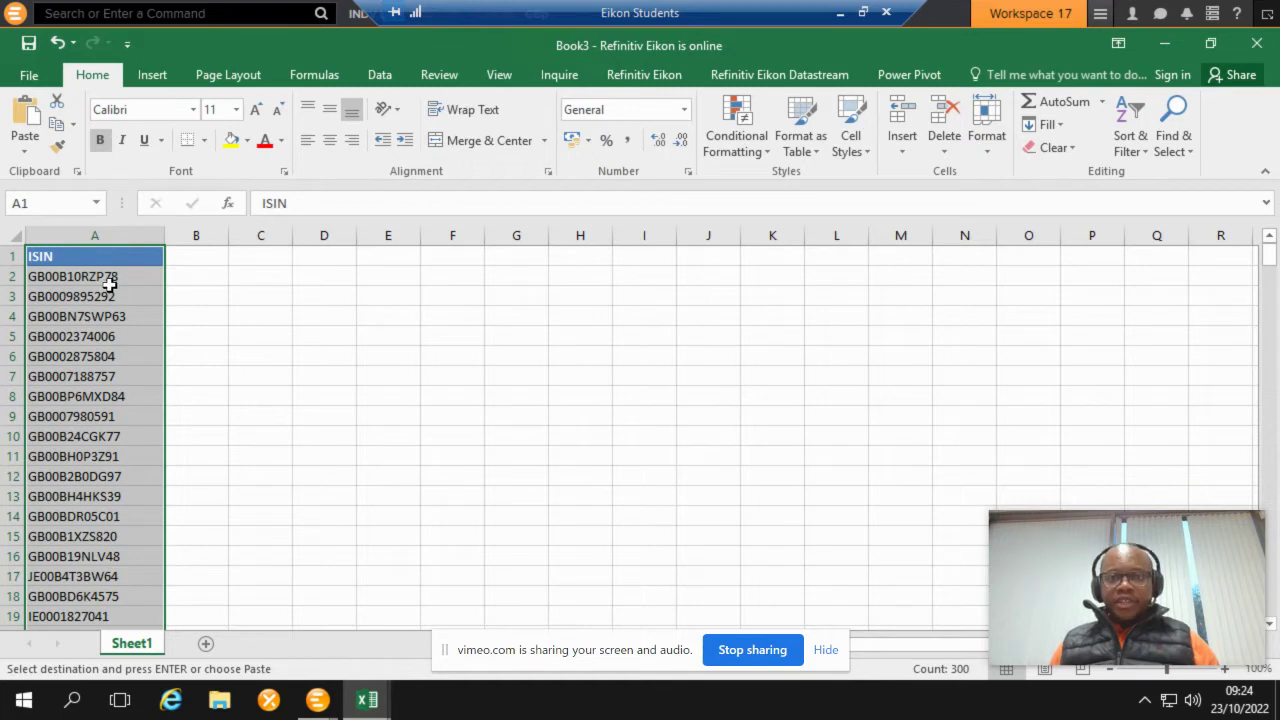
- Start a Datastream time series request at cell B1 using A2:A300 as the series list, with TS for each item in list enabled
{"action": "left_click", "coordinate": [200, 258]}
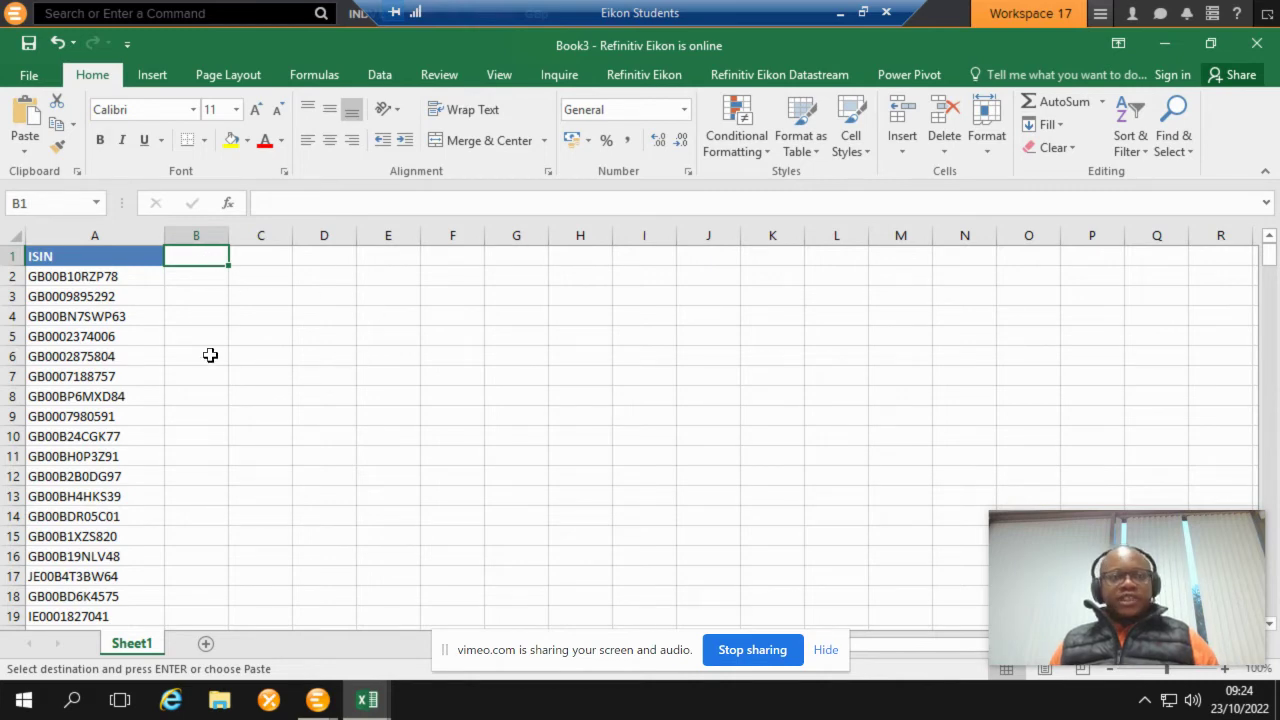
{"action": "left_click", "coordinate": [785, 80]}
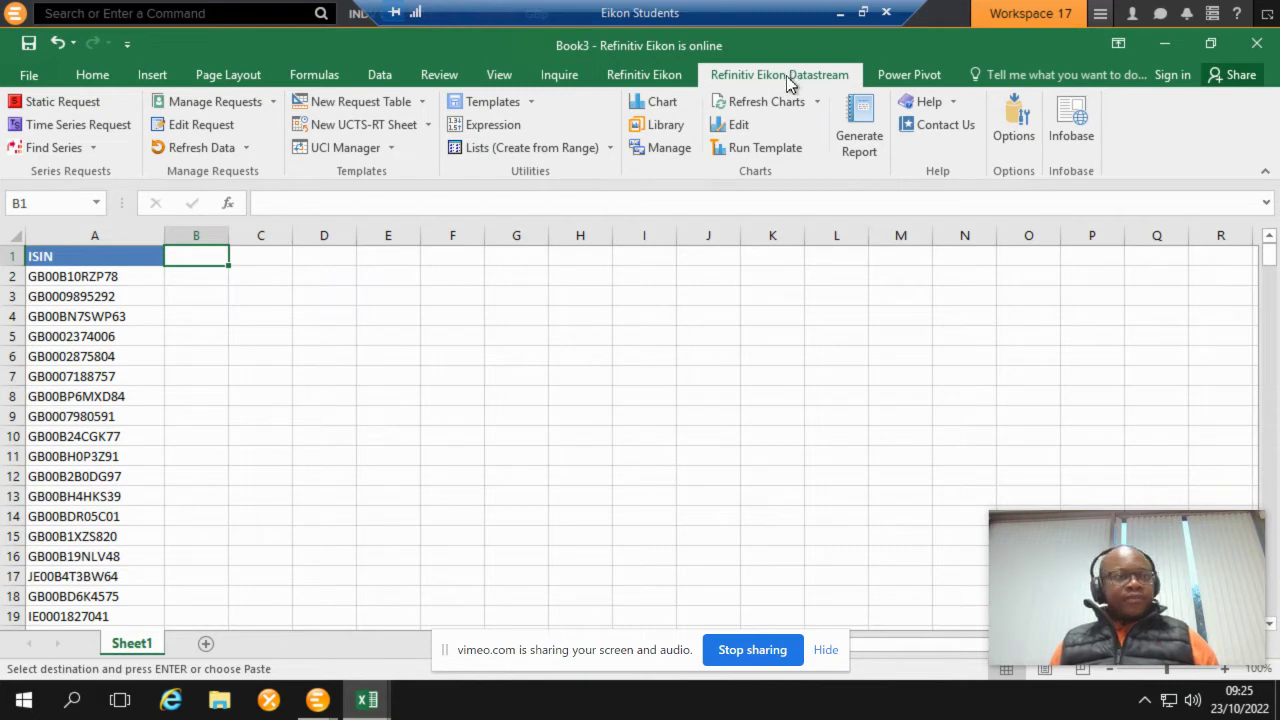
{"action": "left_click", "coordinate": [57, 137]}
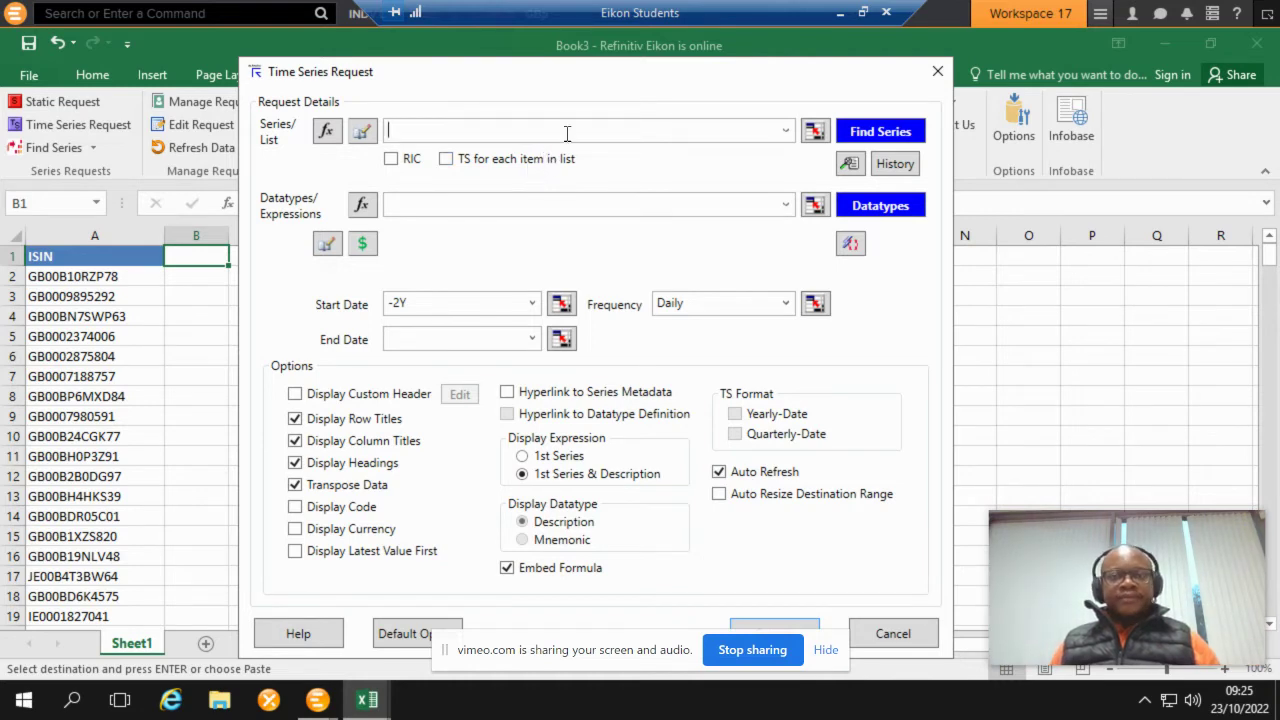
{"action": "left_click", "coordinate": [814, 133]}
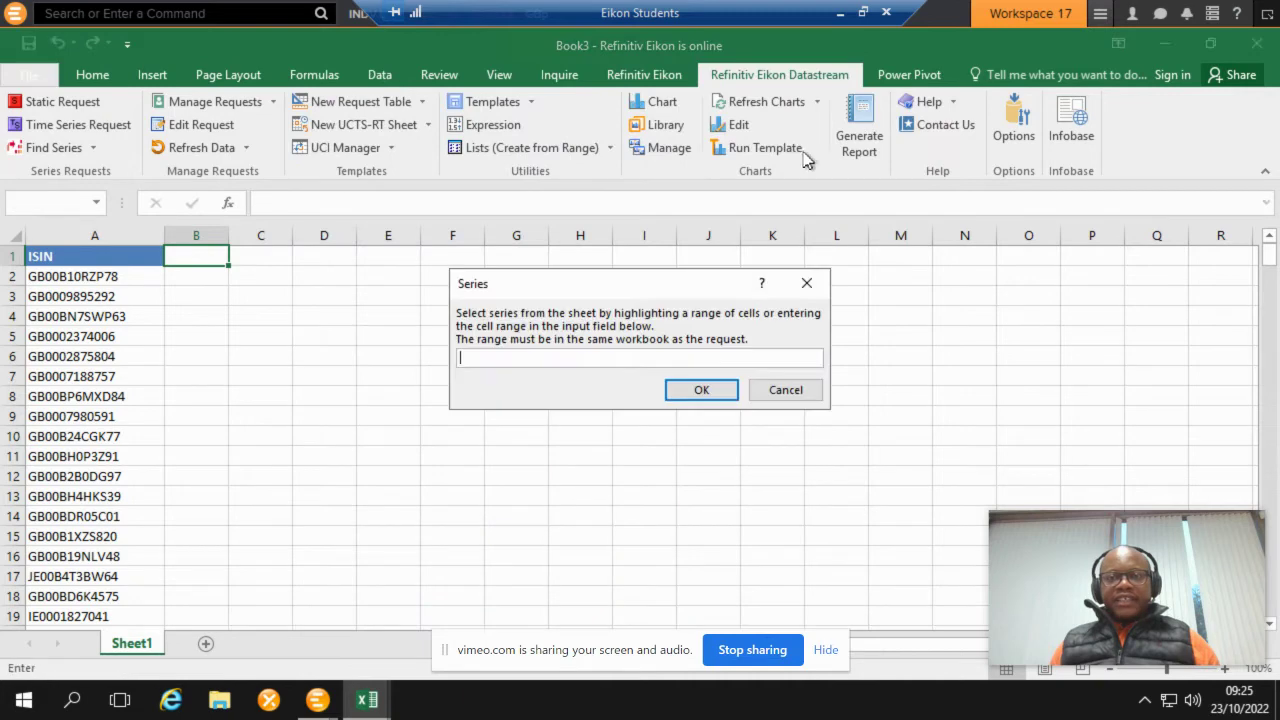
{"action": "left_click", "coordinate": [79, 278]}
{"action": "key", "text": "ctrl+shift+Down"}
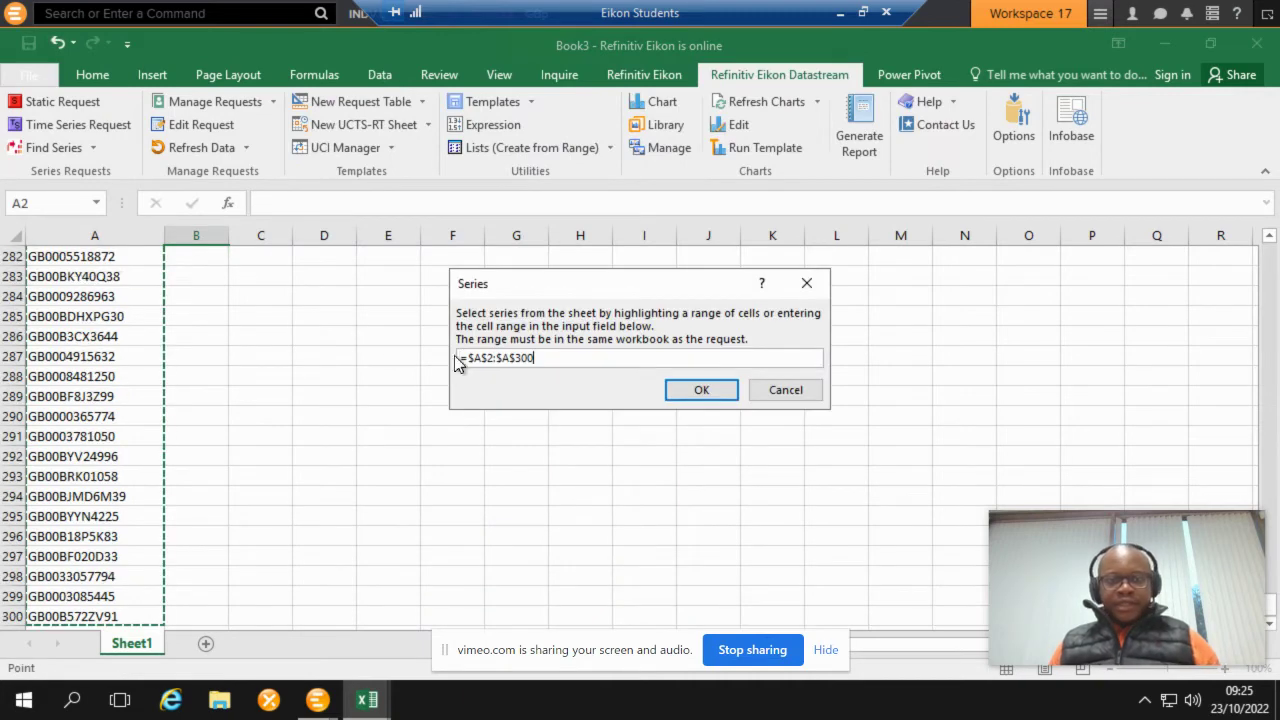
{"action": "left_click", "coordinate": [701, 392]}
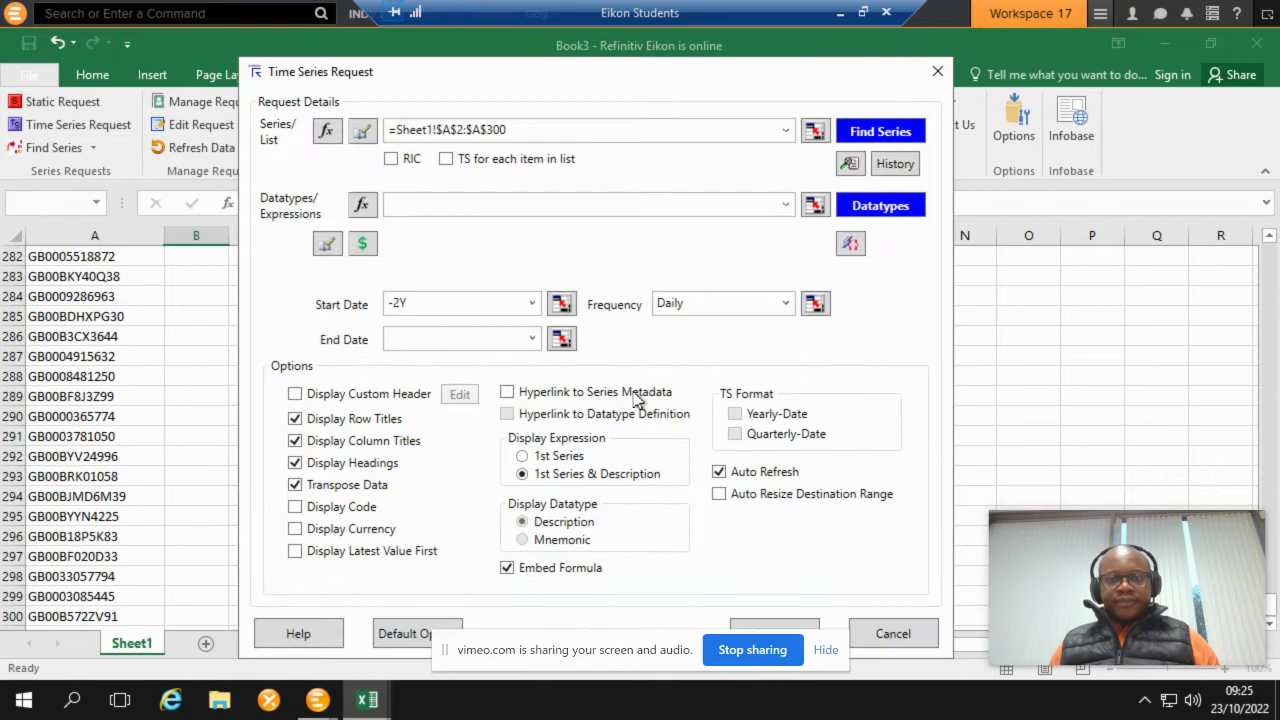
{"action": "left_click", "coordinate": [446, 159]}
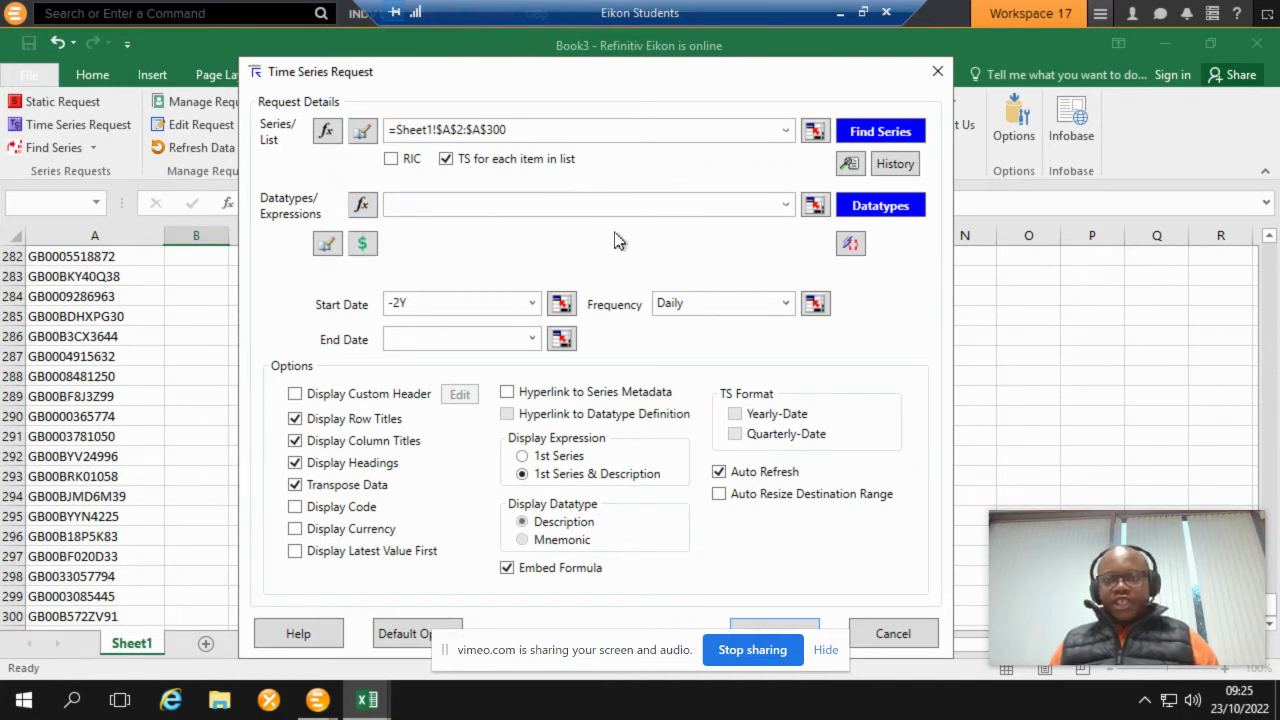
- Look up the symbol of the equity trade price datatype in the Datastream Navigator using the search term "price"
{"action": "left_click", "coordinate": [884, 207]}
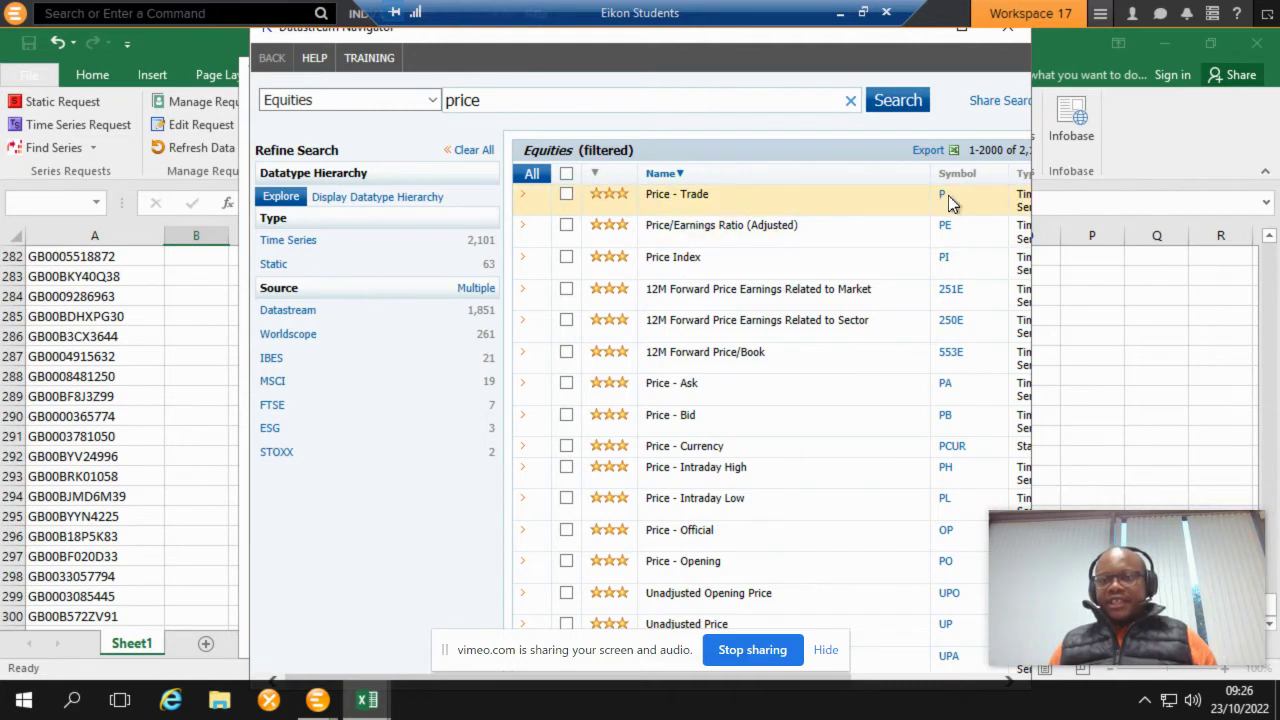
{"action": "left_click", "coordinate": [1005, 33]}
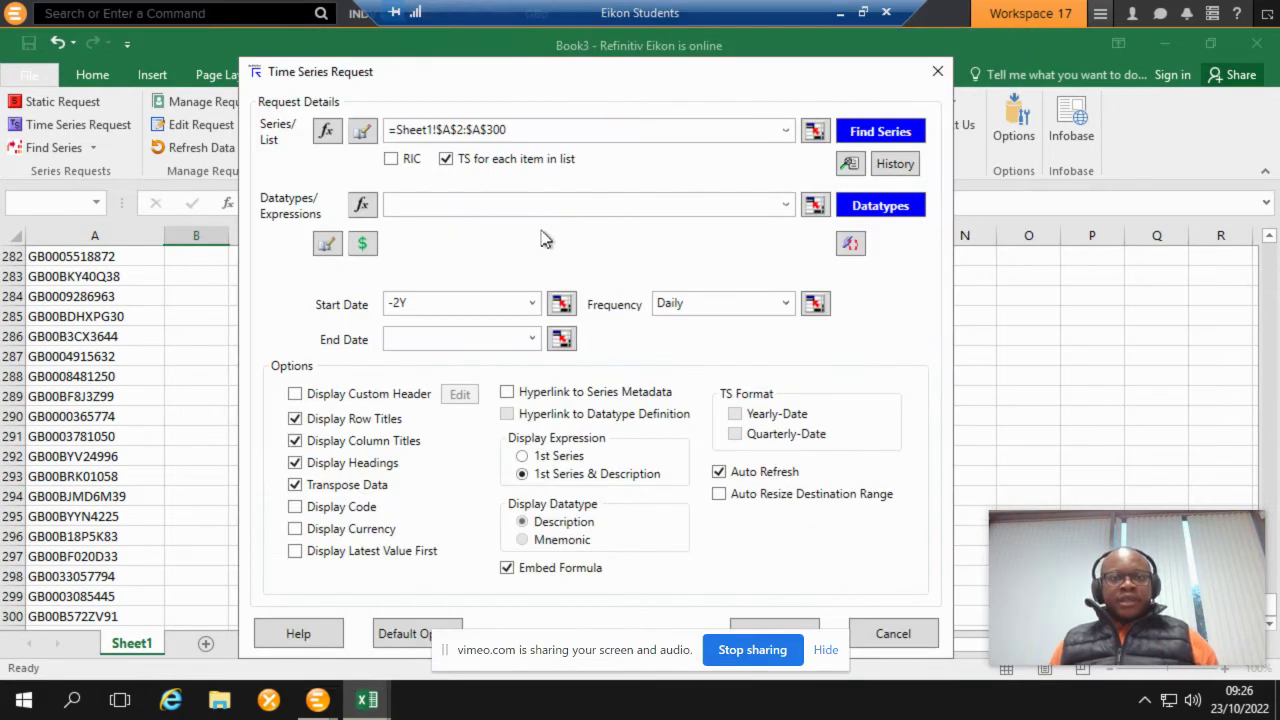
- Set the request's datatype expression to the Percentage Change (period) function PCH# from the Changes group, with expression X(P) and period 1M
{"action": "left_click", "coordinate": [362, 205]}
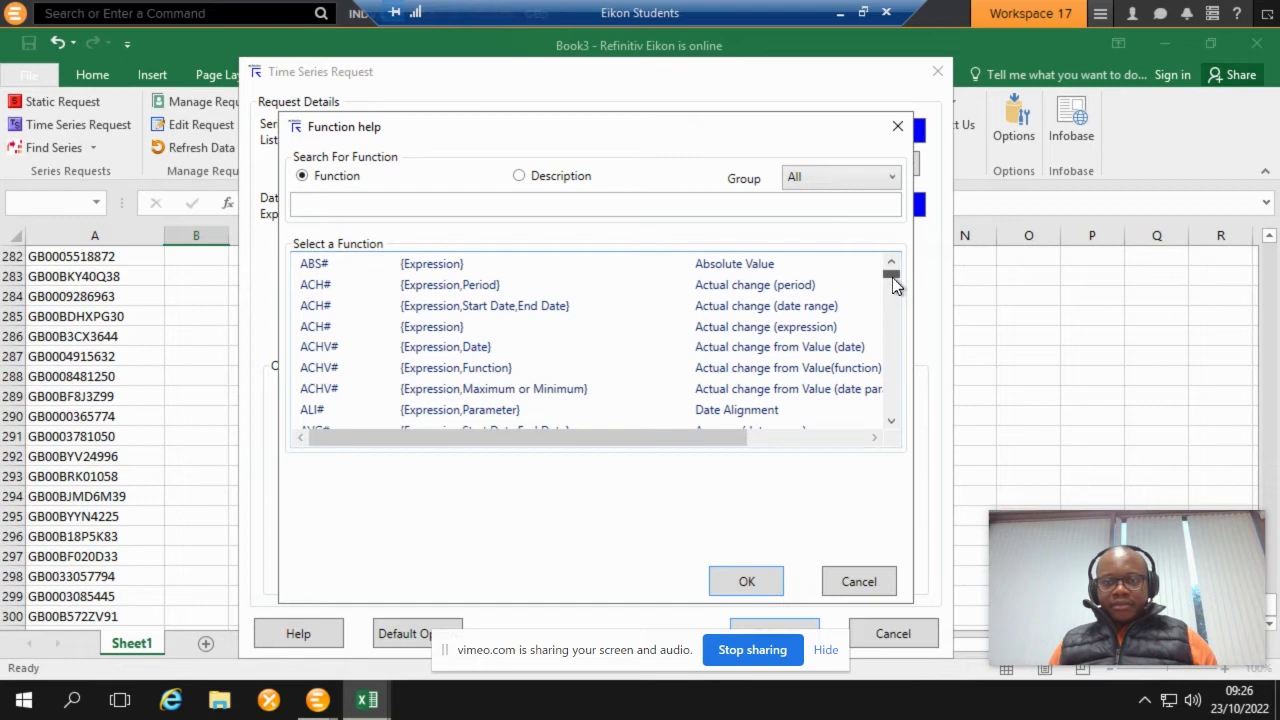
{"action": "scroll", "coordinate": [891, 276], "scroll_direction": "down", "scroll_amount": 3}
{"action": "left_click", "coordinate": [884, 188]}
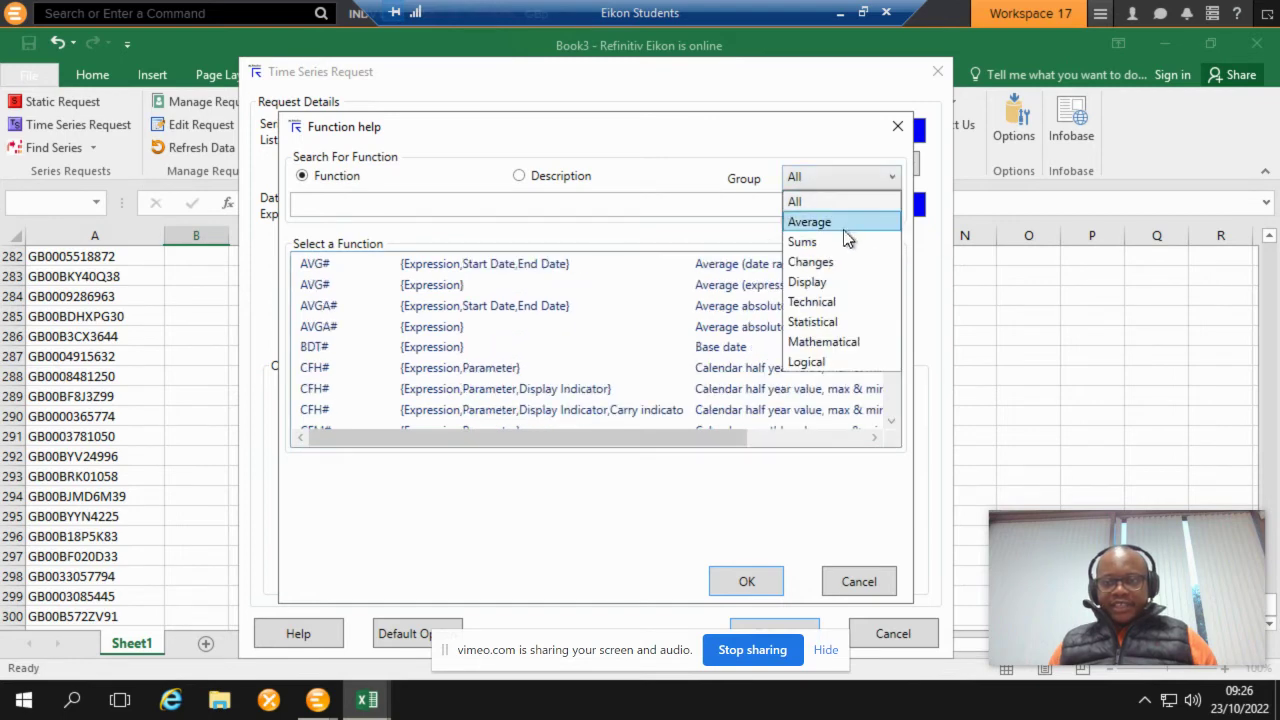
{"action": "left_click", "coordinate": [837, 262]}
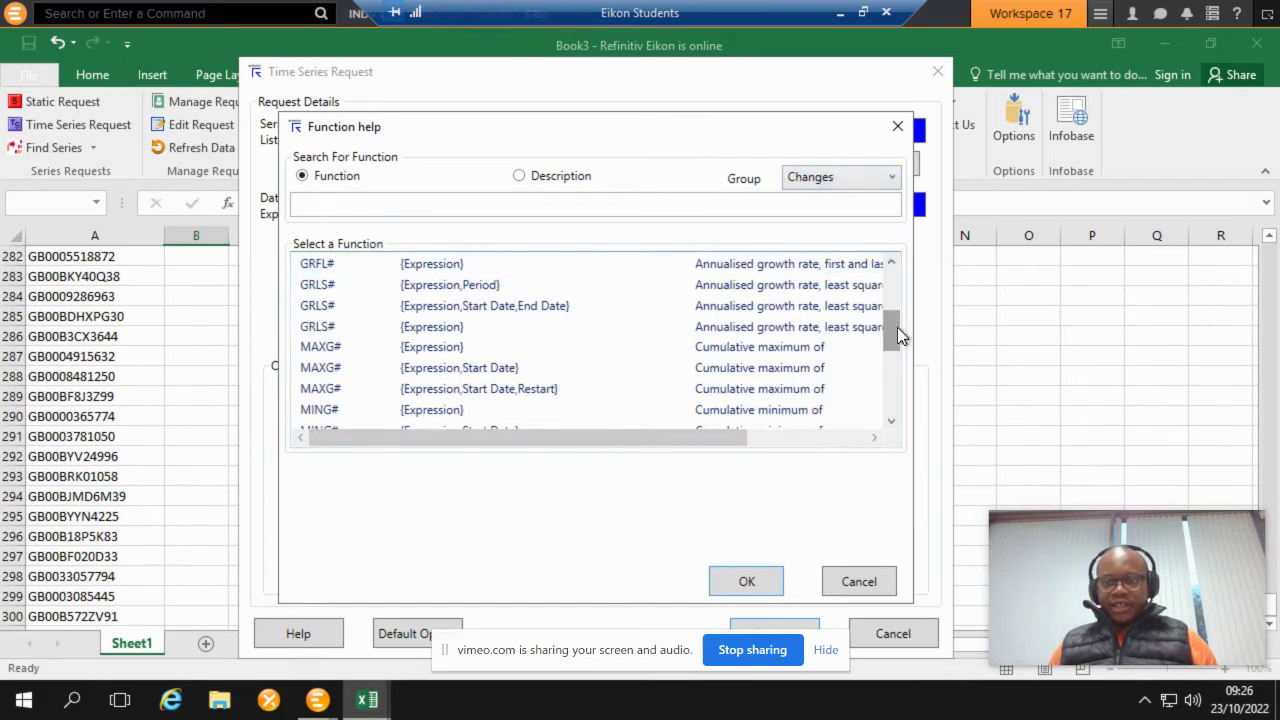
{"action": "left_click_drag", "start_coordinate": [895, 324], "coordinate": [889, 372]}
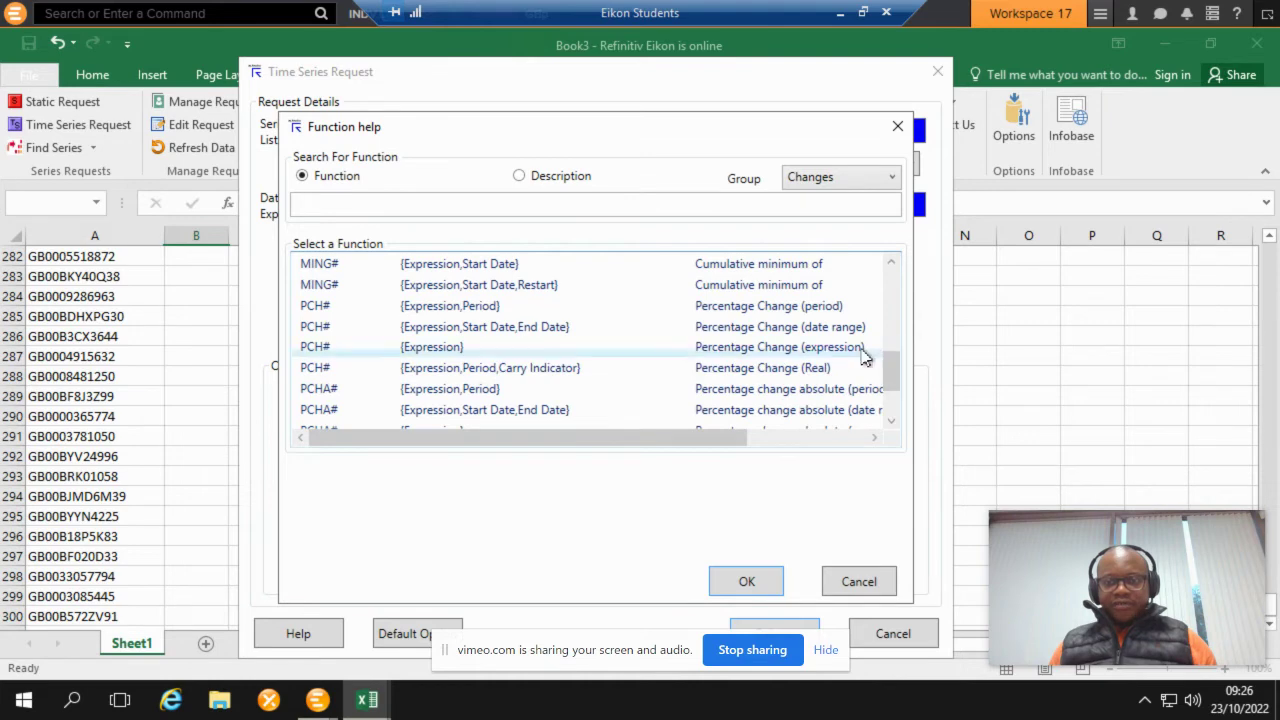
{"action": "double_click", "coordinate": [773, 316]}
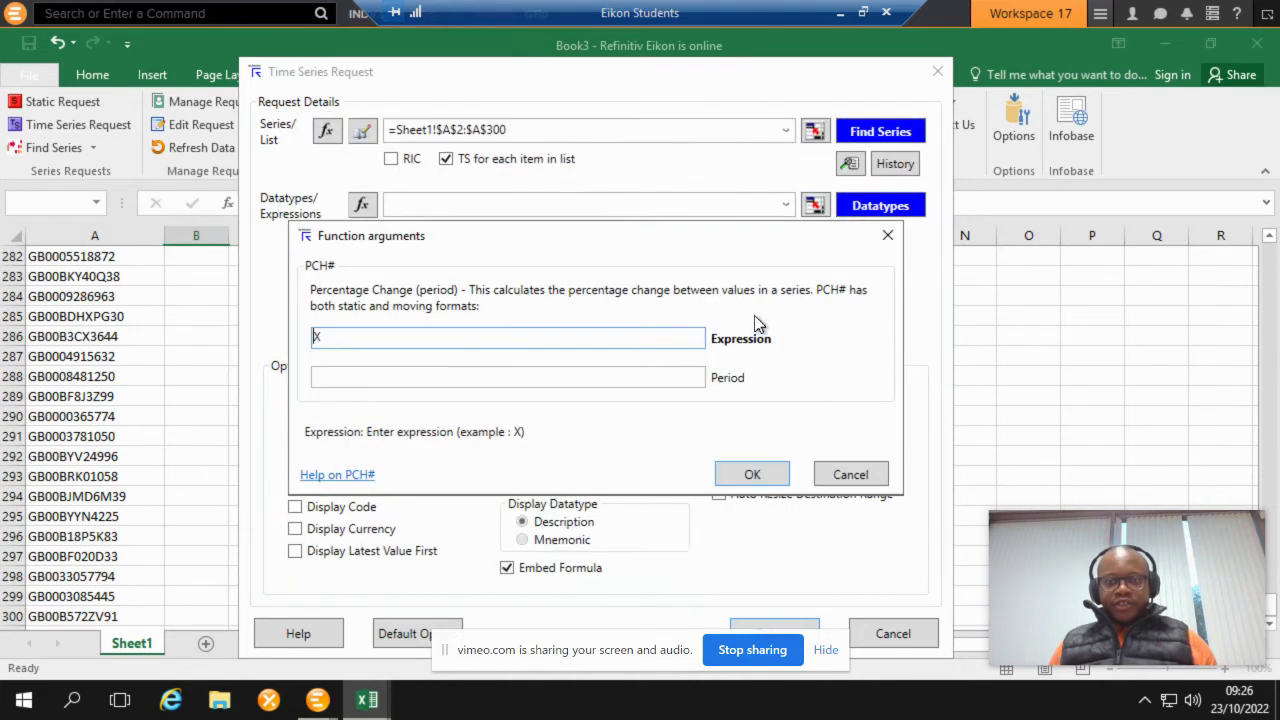
{"action": "left_click", "coordinate": [376, 339]}
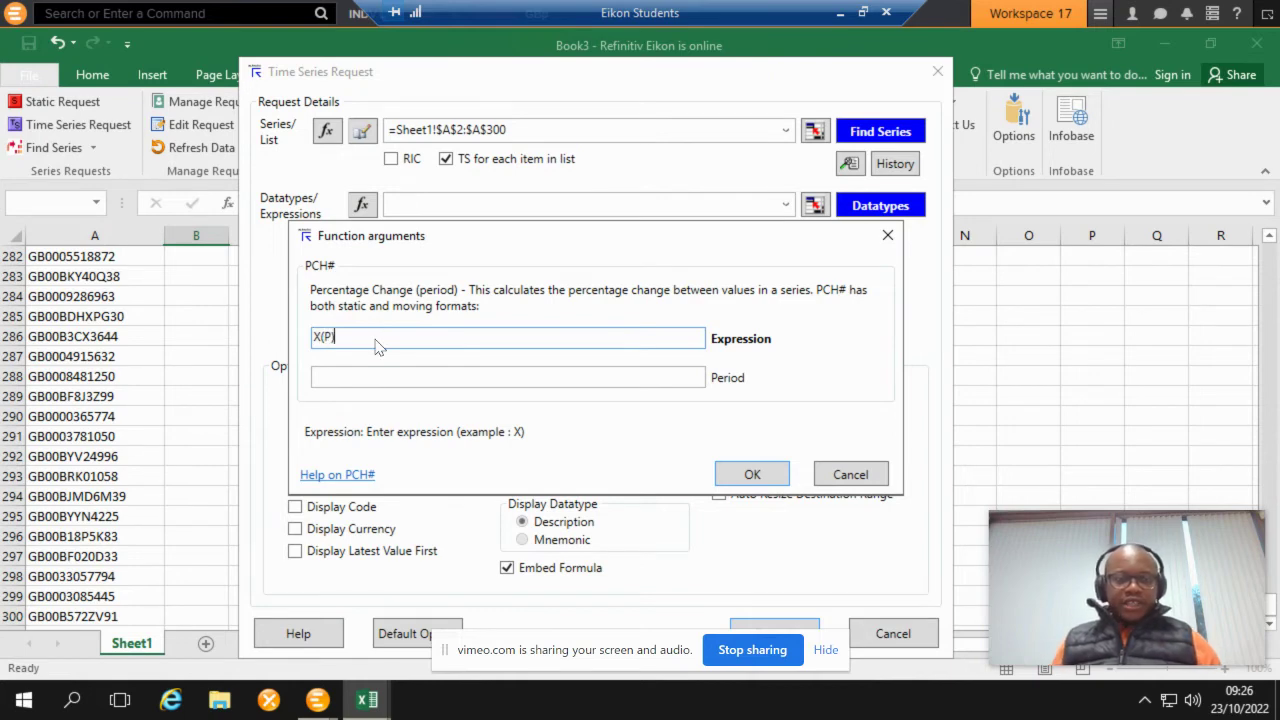
{"action": "left_click", "coordinate": [387, 377]}
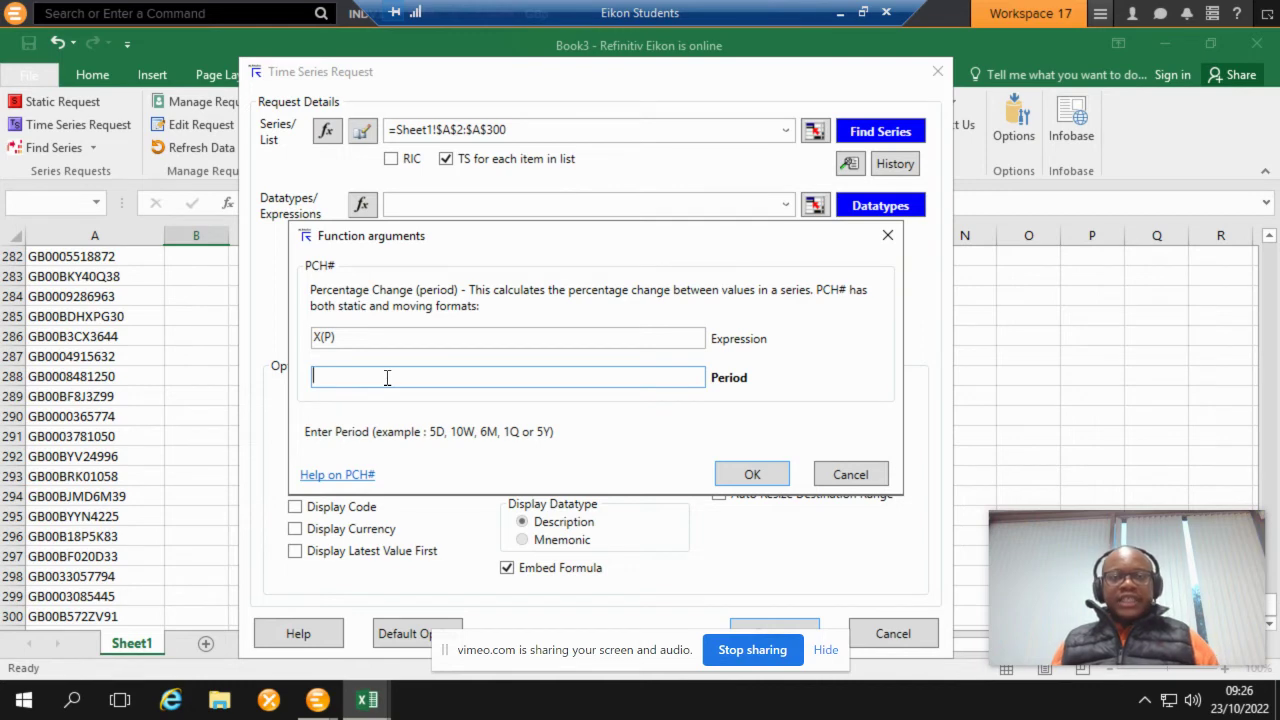
{"action": "type", "text": "1M"}
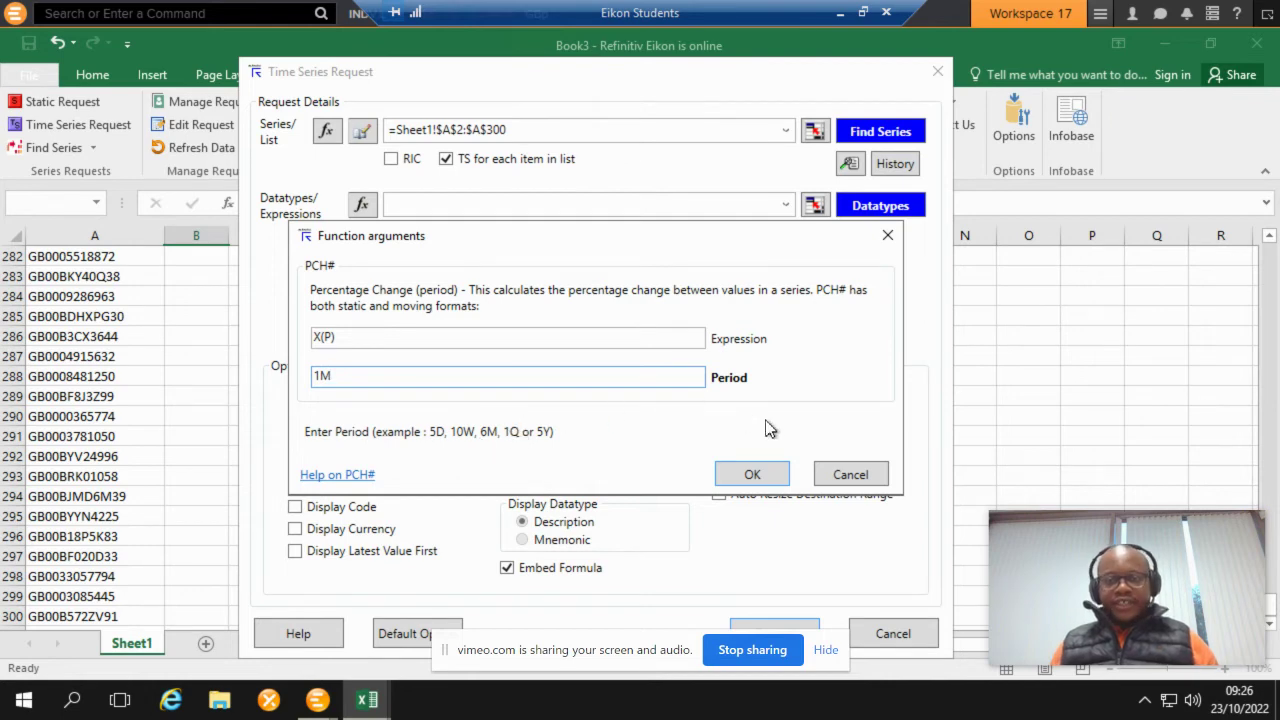
{"action": "left_click", "coordinate": [752, 475]}
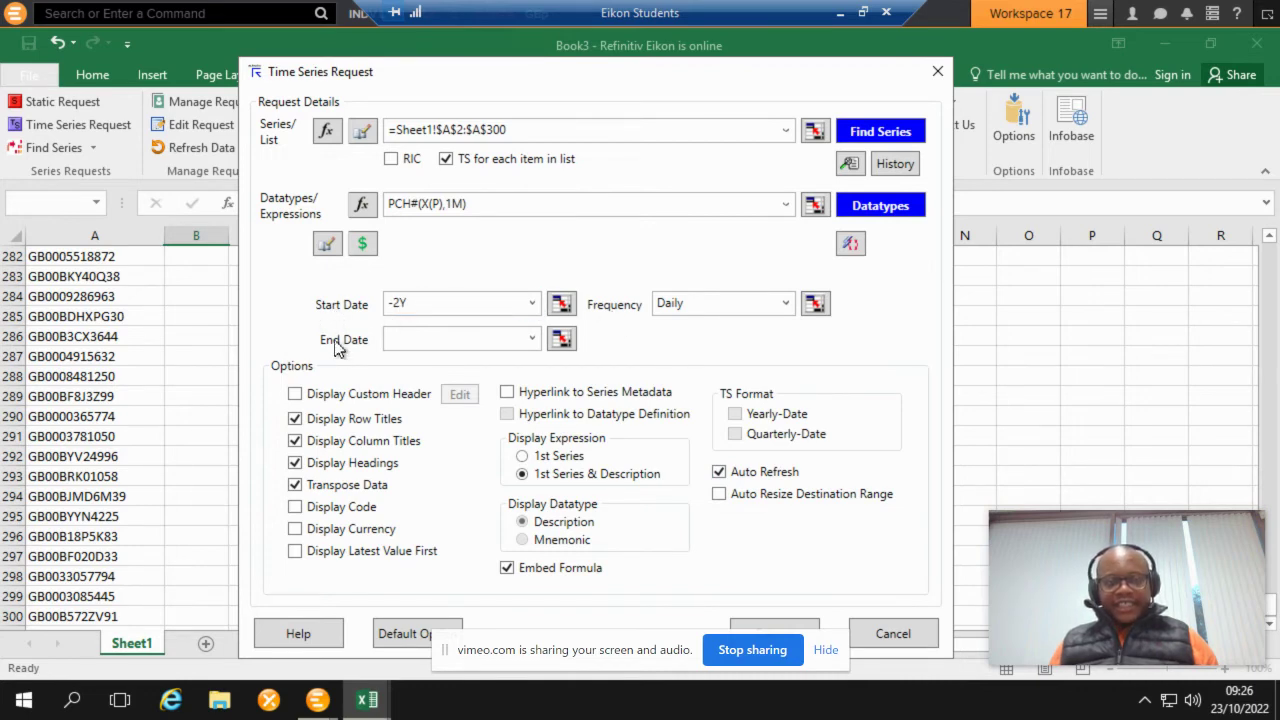
- Set the start date to 31/12/2000, the end date to 31/12/2021 and the frequency to Monthly, and submit the request
{"action": "left_click", "coordinate": [531, 303]}
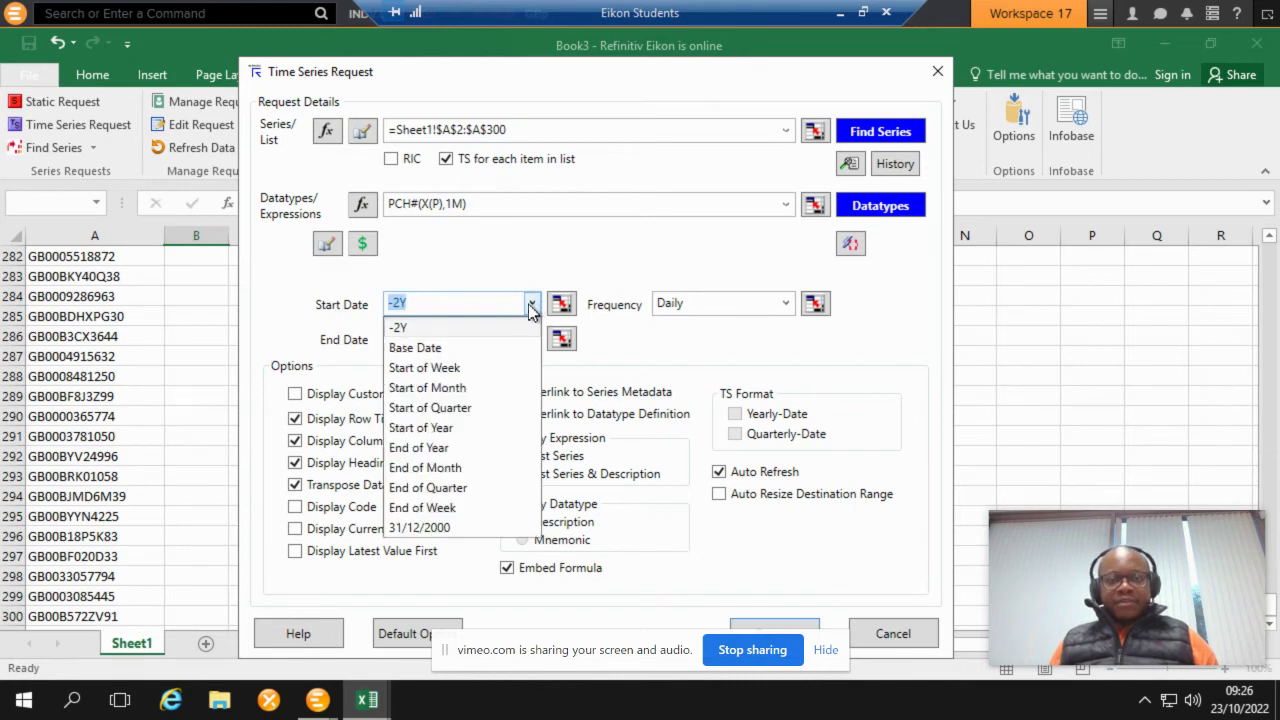
{"action": "left_click", "coordinate": [450, 528]}
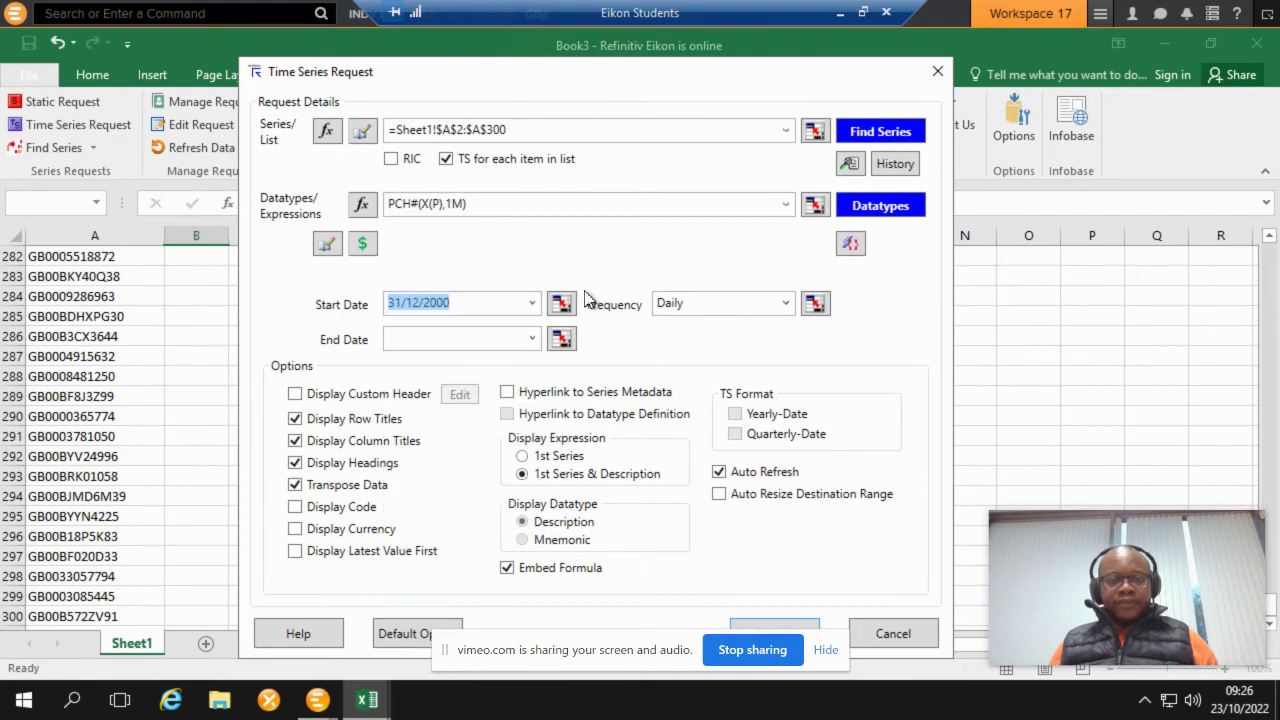
{"action": "left_click", "coordinate": [526, 341]}
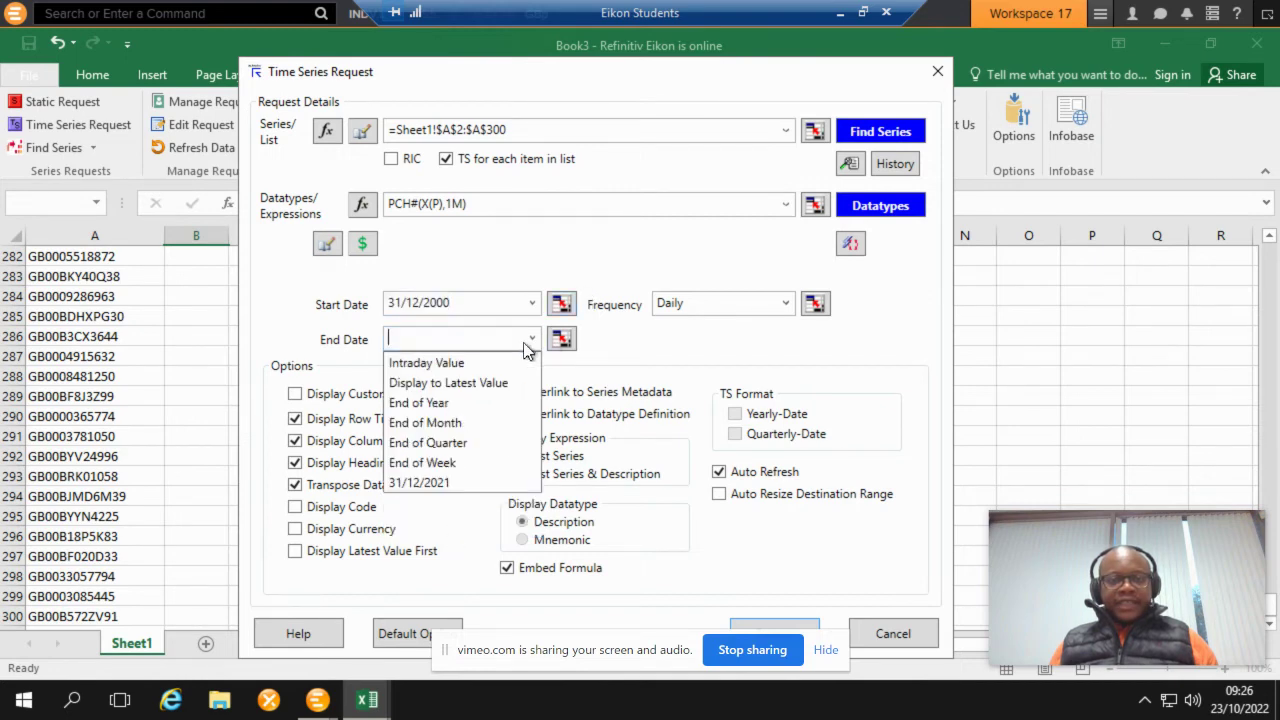
{"action": "left_click", "coordinate": [450, 483]}
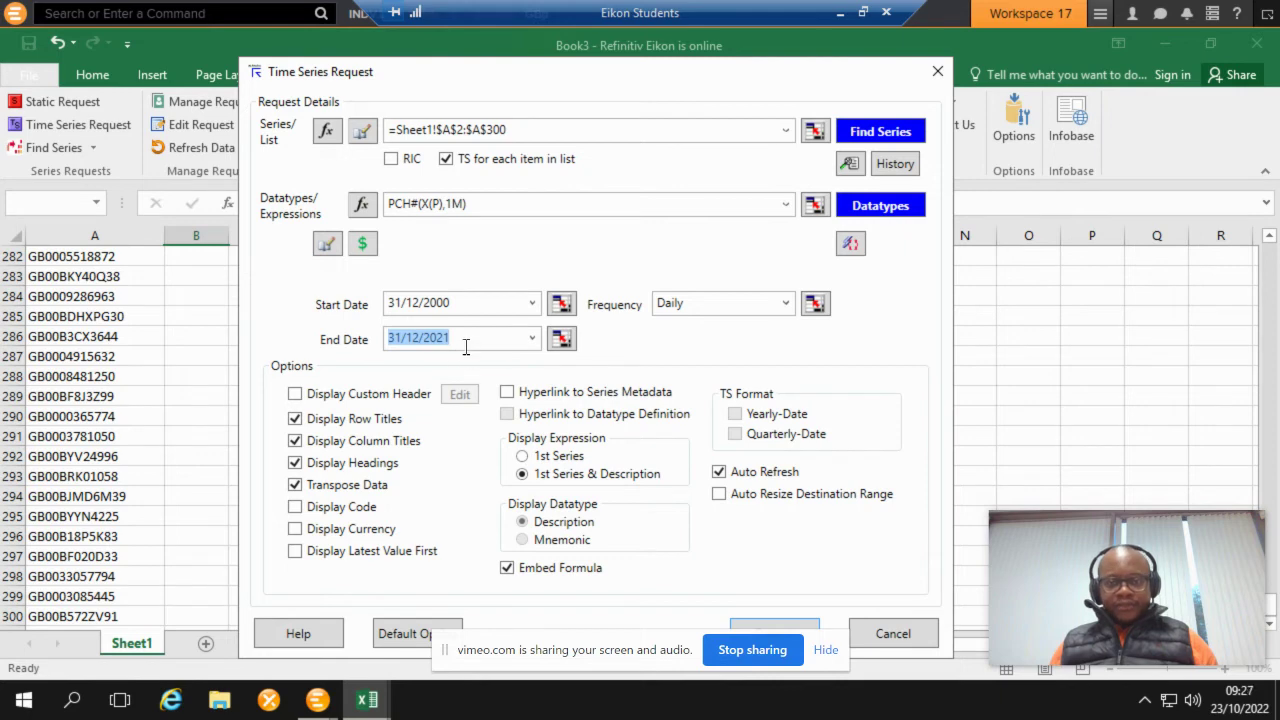
{"action": "left_click", "coordinate": [784, 306]}
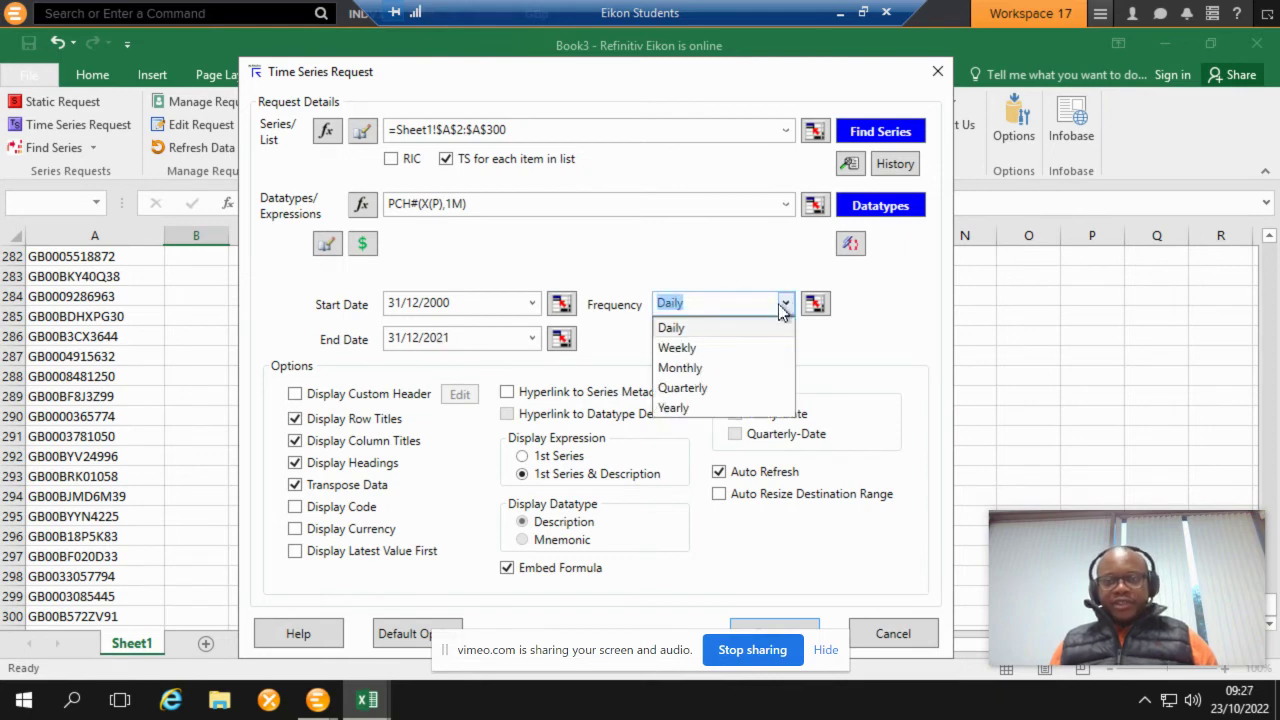
{"action": "left_click", "coordinate": [700, 369]}
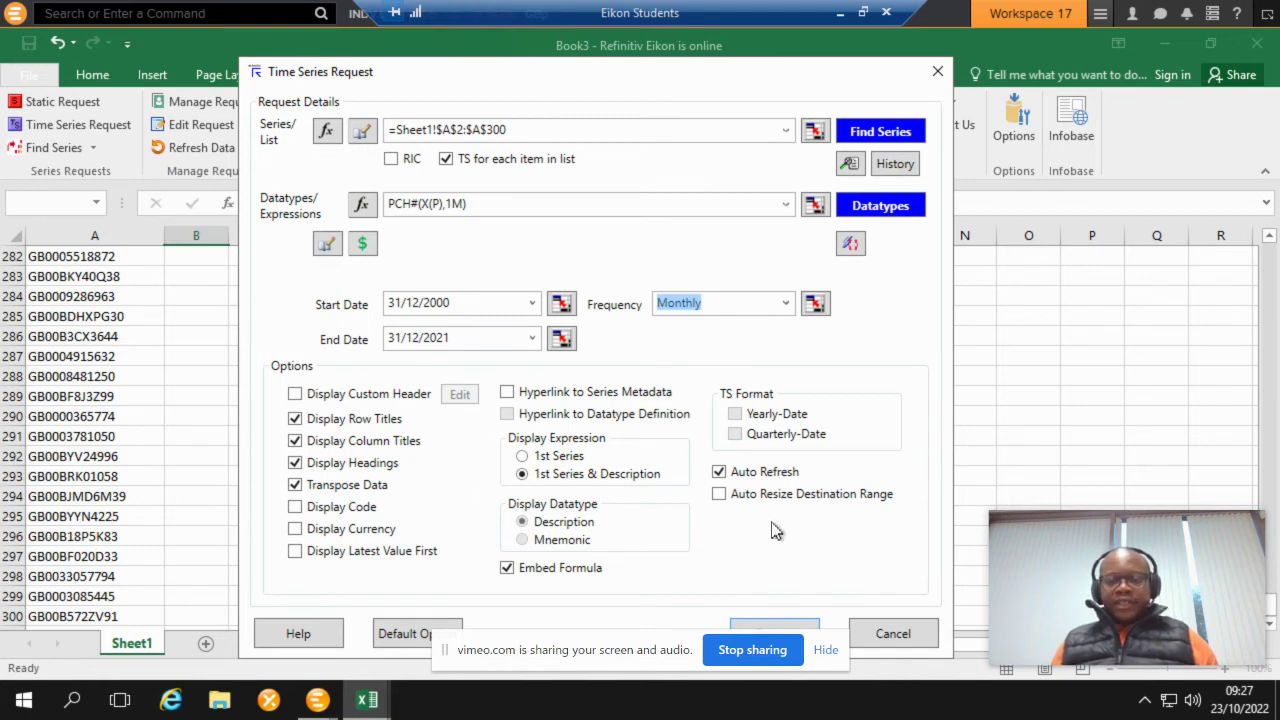
{"action": "left_click", "coordinate": [789, 621]}
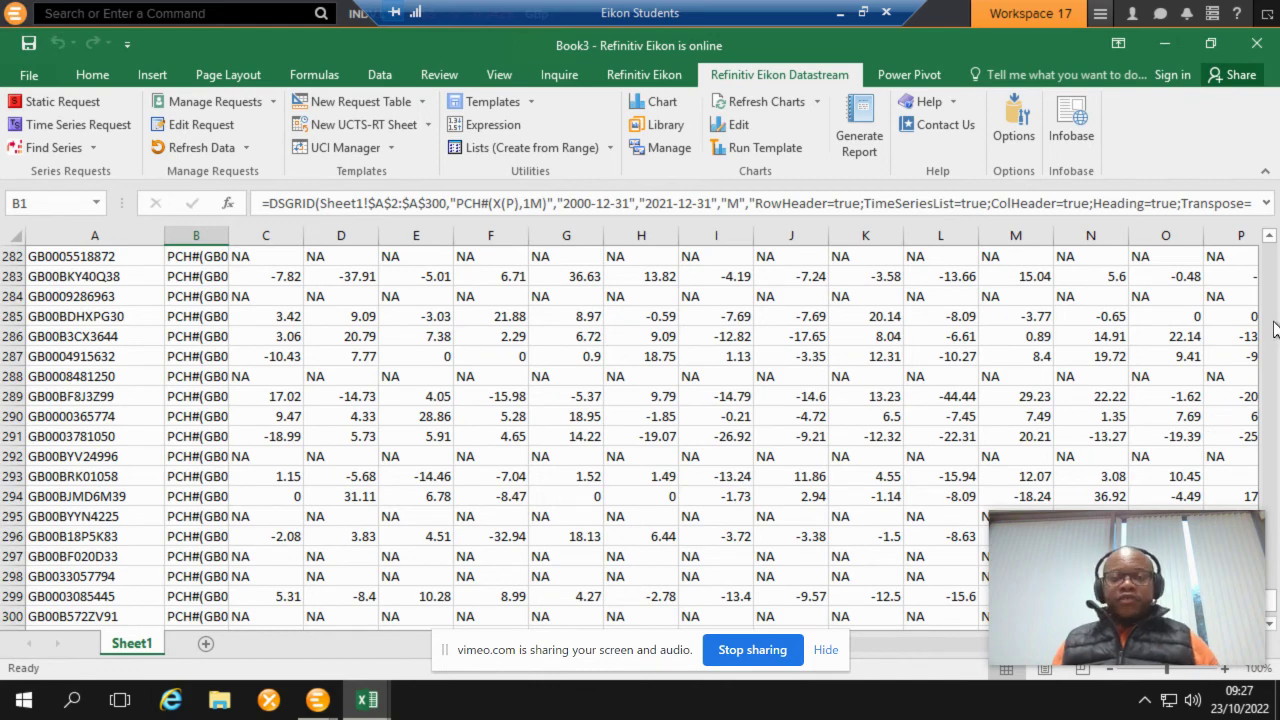
- Widen column B of the retrieved data to fit the series expression names
{"action": "left_click_drag", "start_coordinate": [1272, 600], "coordinate": [1225, 258]}
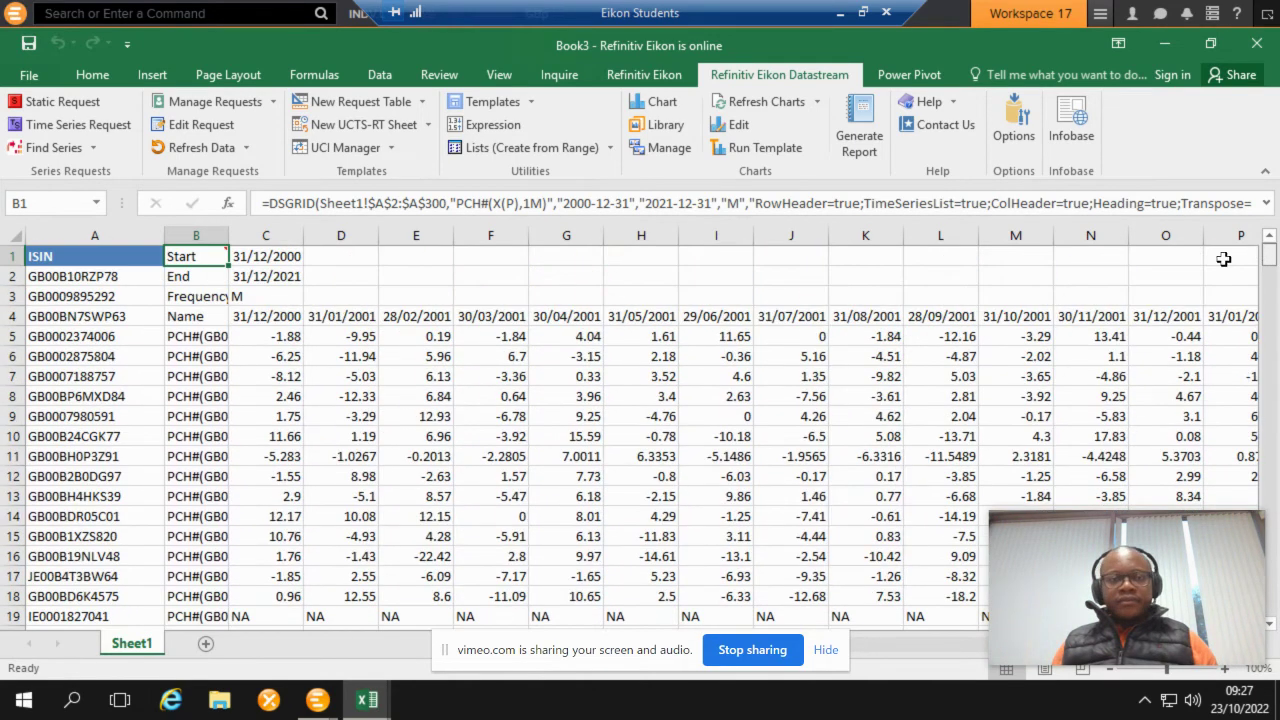
{"action": "left_click", "coordinate": [251, 345]}
{"action": "left_click_drag", "start_coordinate": [228, 235], "coordinate": [338, 235]}
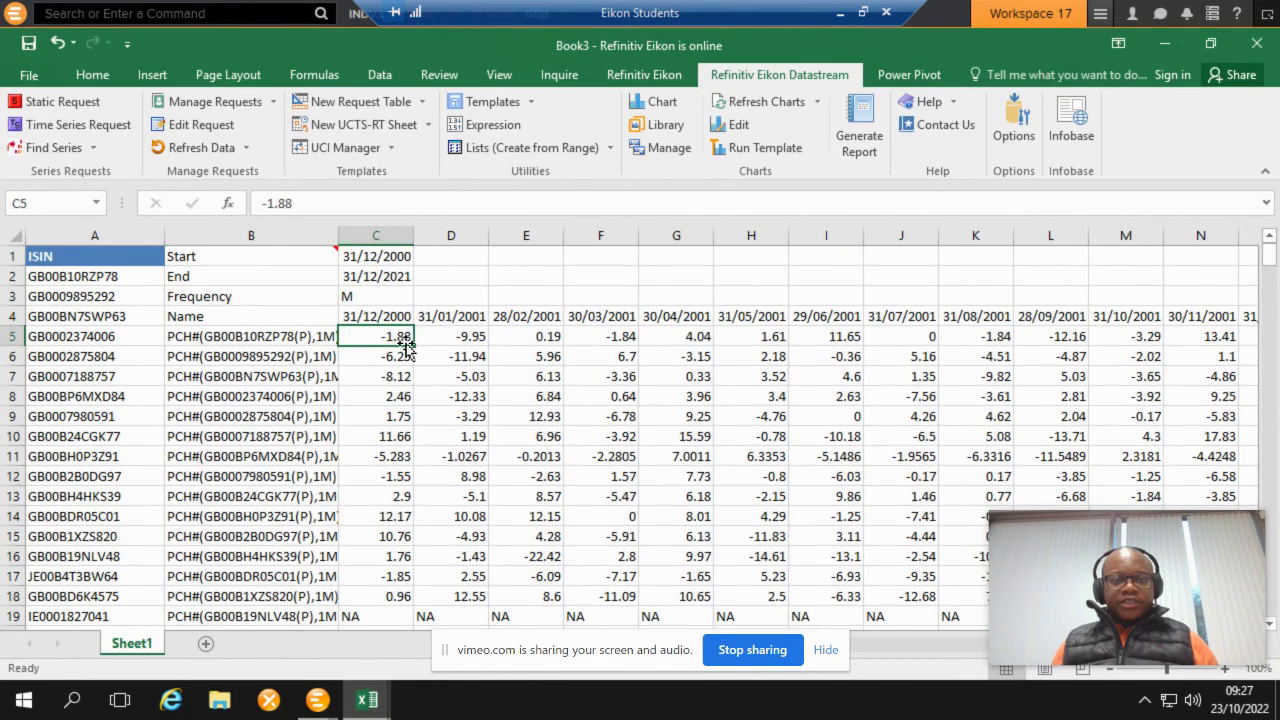